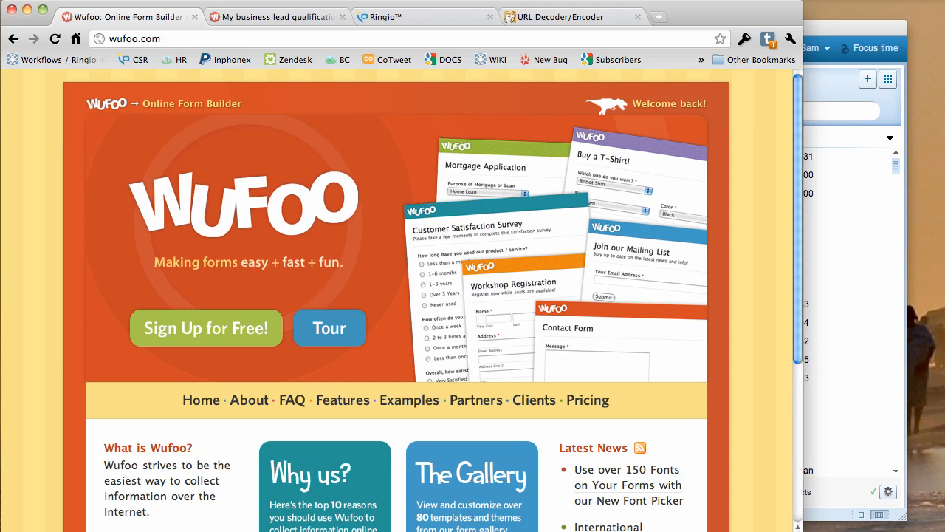
Review the fields of the Wufoo business lead qualification form from Caller ID down to the project questions
left_click(277, 21)
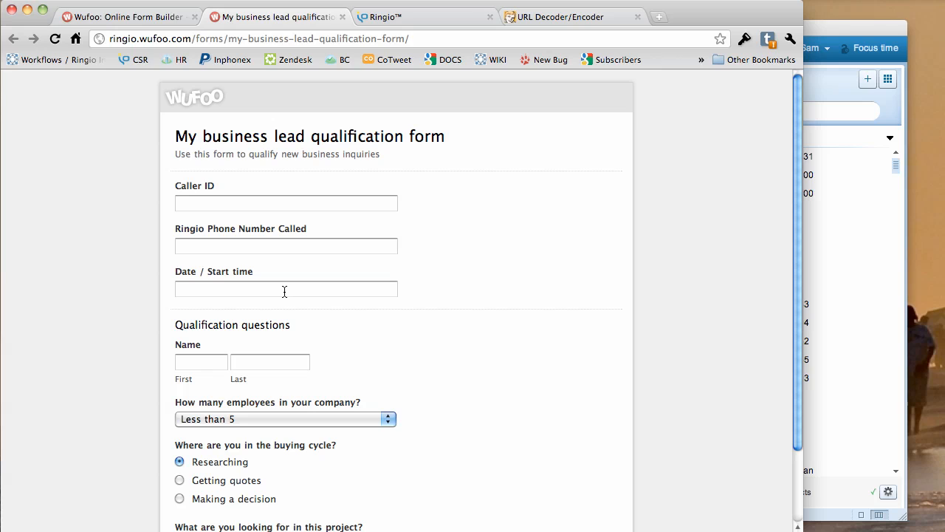
scroll(285, 291, "down", 3)
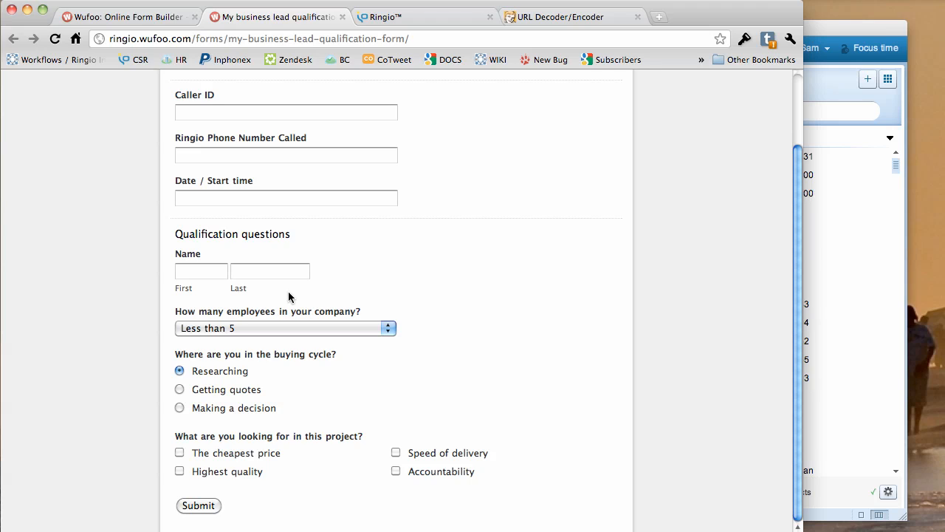
Examine the sales number's Web Trigger Button and URL to invoke in the Ringio admin phone number settings
left_click(419, 20)
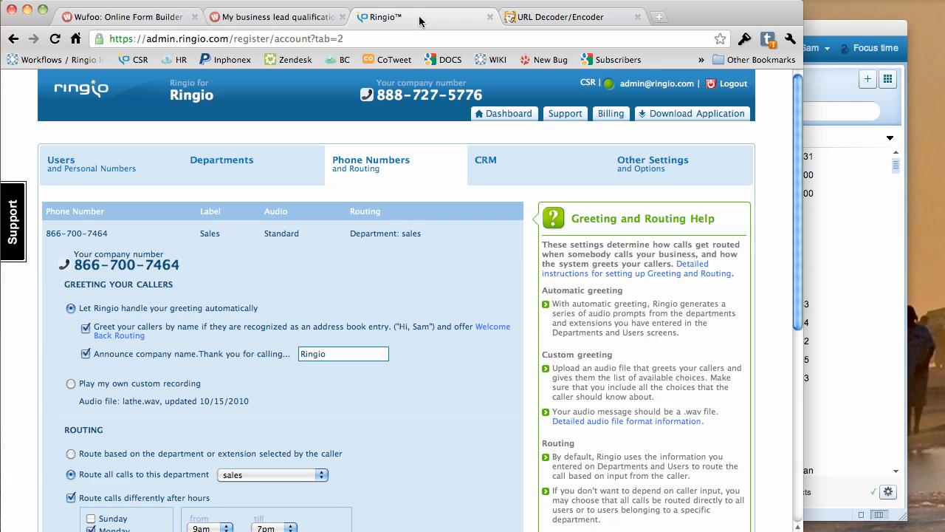
scroll(398, 282, "down", 5)
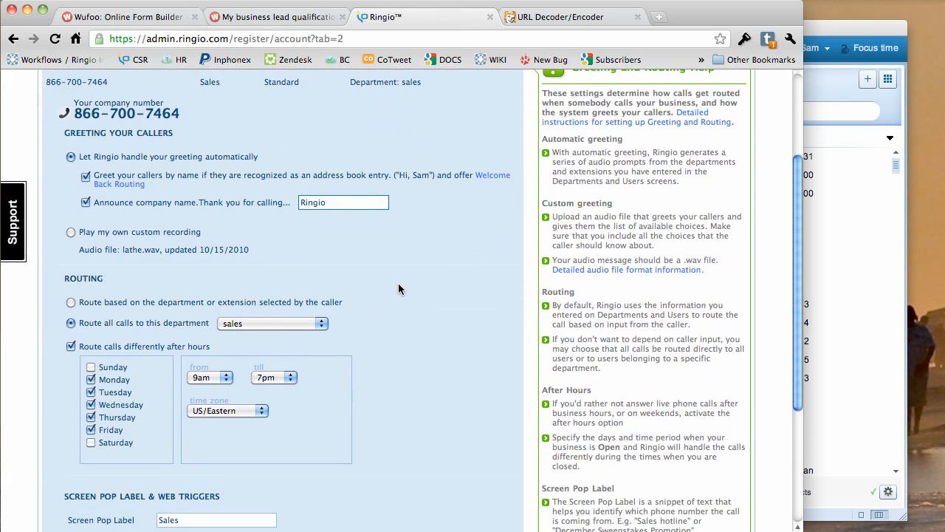
scroll(399, 293, "down", 4)
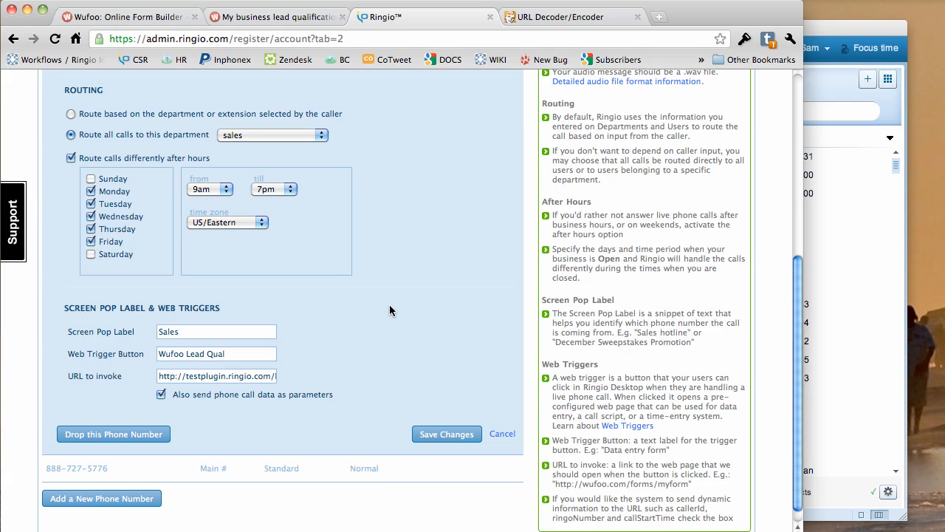
left_click(254, 357)
left_click_drag(159, 377, 295, 382)
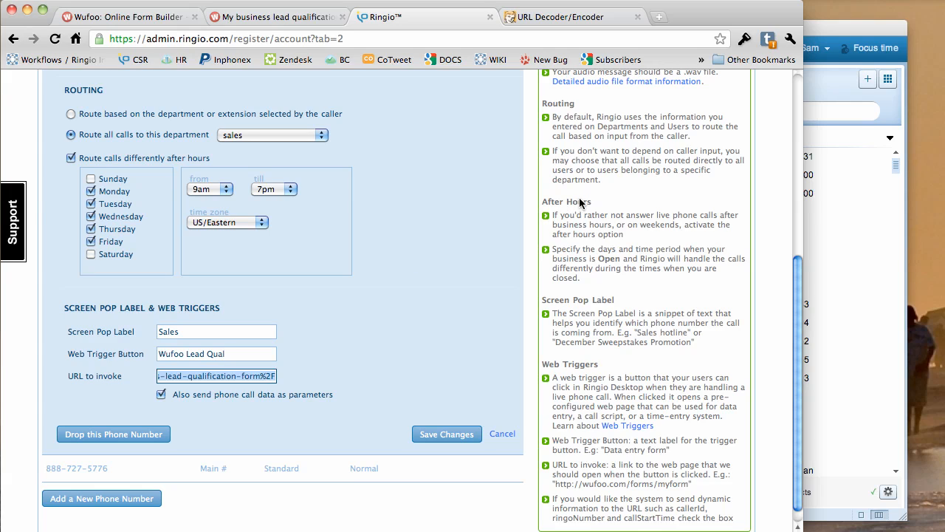
Switch to the Ringio desktop app, close the open contact's details and answer the incoming sales call
left_click(886, 32)
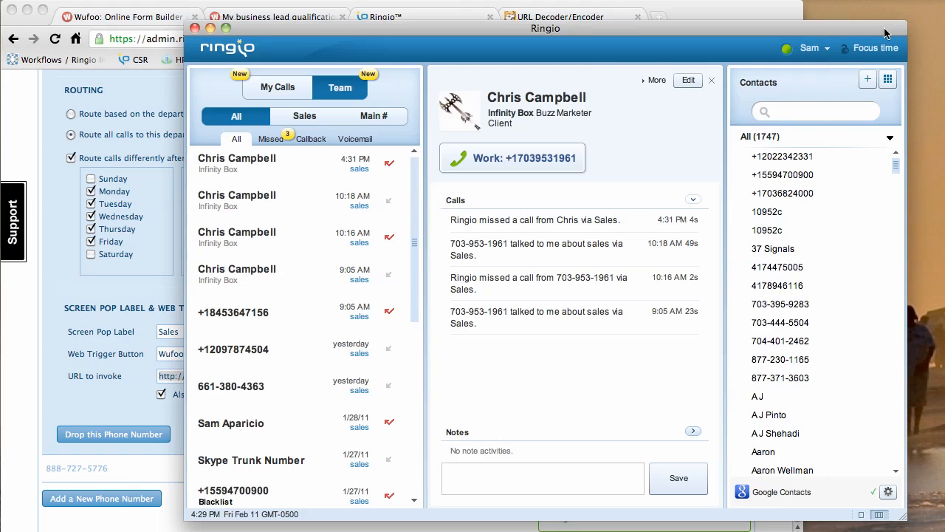
left_click(710, 81)
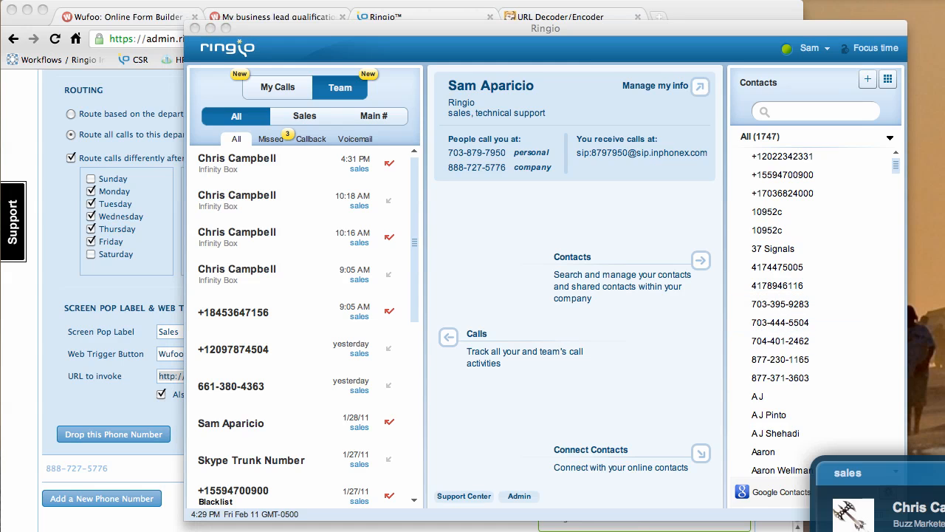
left_click_drag(608, 203, 540, 134)
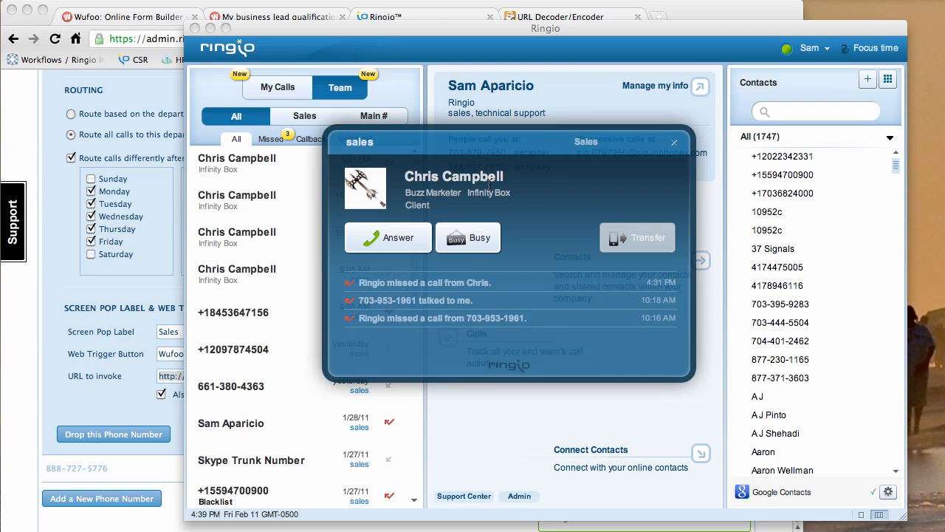
left_click(398, 237)
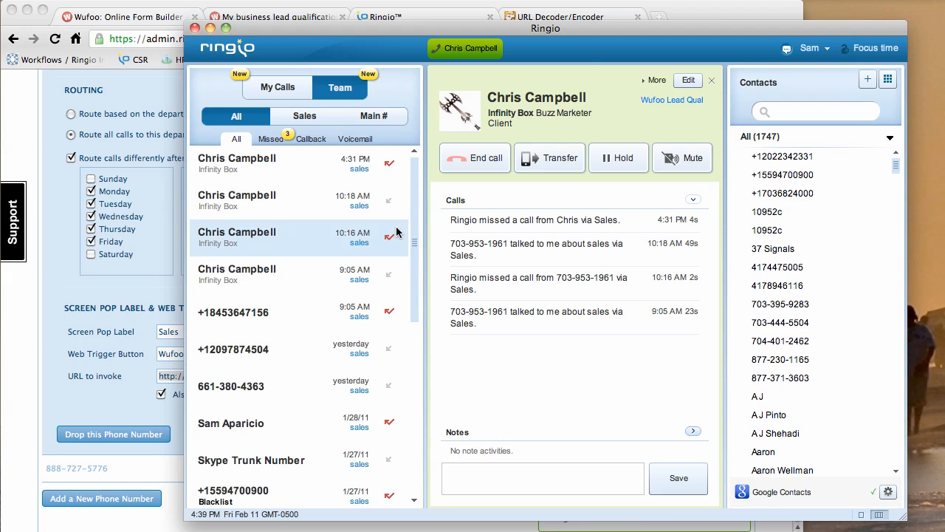
Launch the Wufoo Lead Qual web trigger from the live call, choose "The cheapest price" in the opened form and submit it
left_click(673, 101)
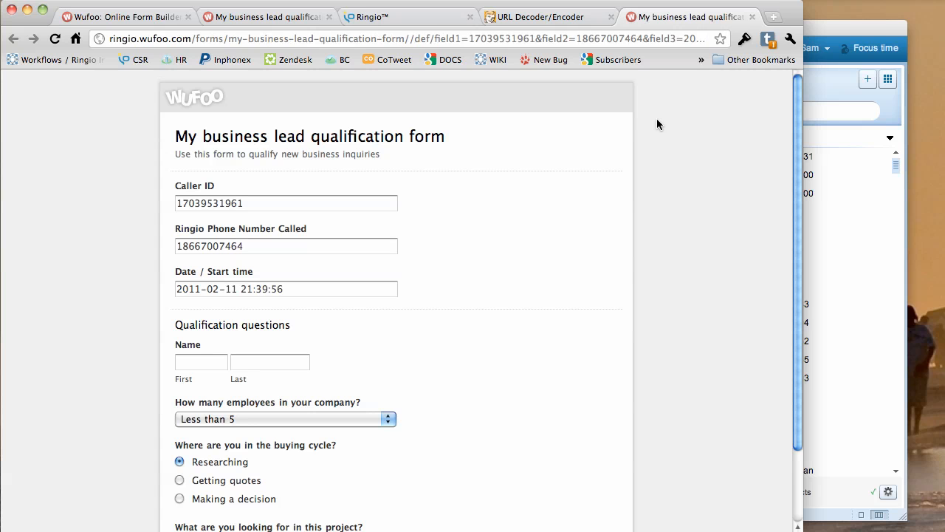
scroll(331, 246, "down", 2)
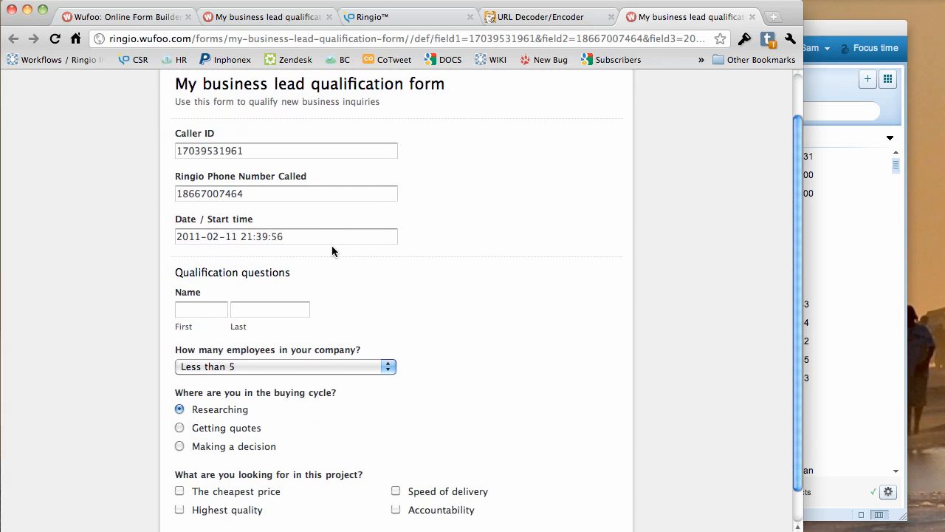
scroll(331, 251, "down", 1)
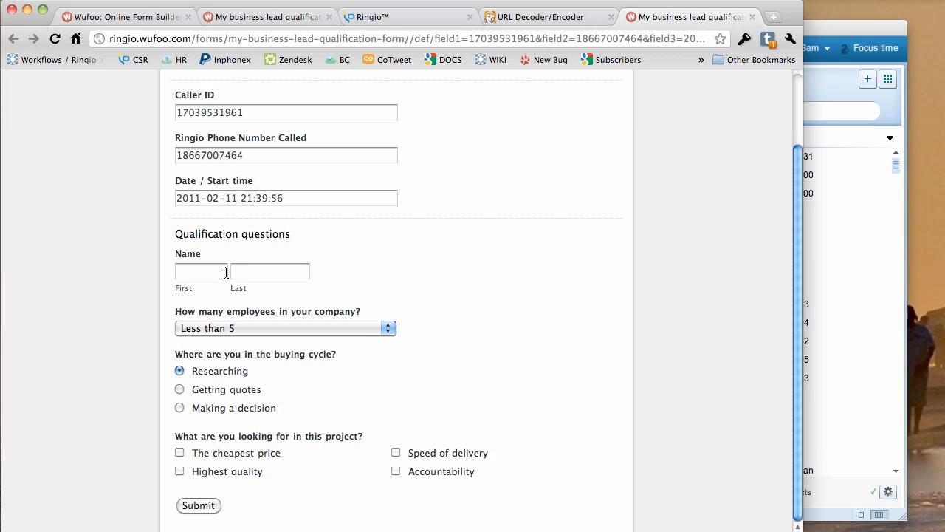
left_click(180, 453)
left_click(198, 508)
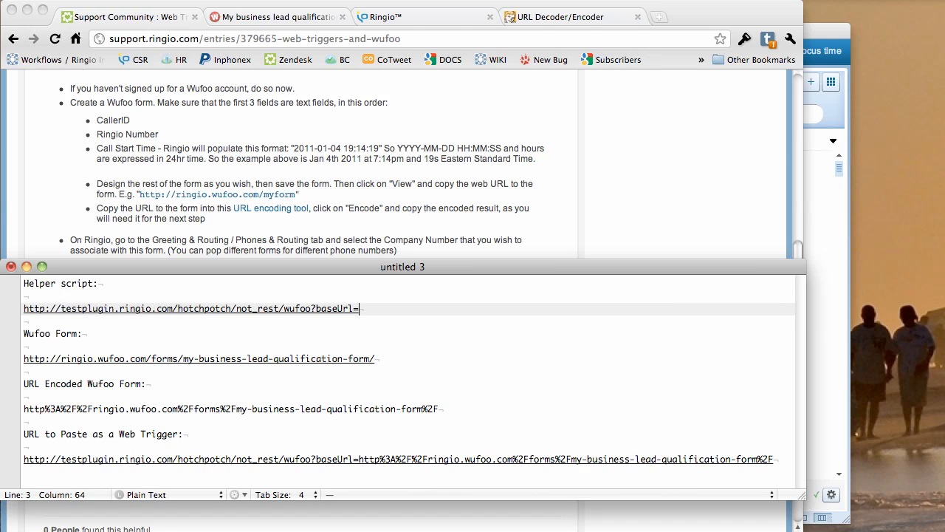
Check the sales number's URL to invoke, and read the Web Triggers and Wufoo setup instructions in the Ringio support article
left_click(412, 16)
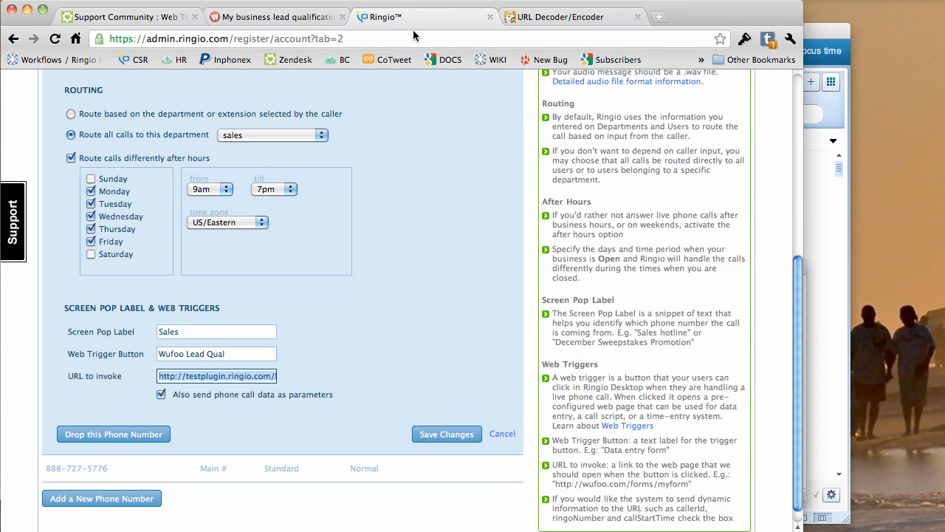
left_click(248, 377)
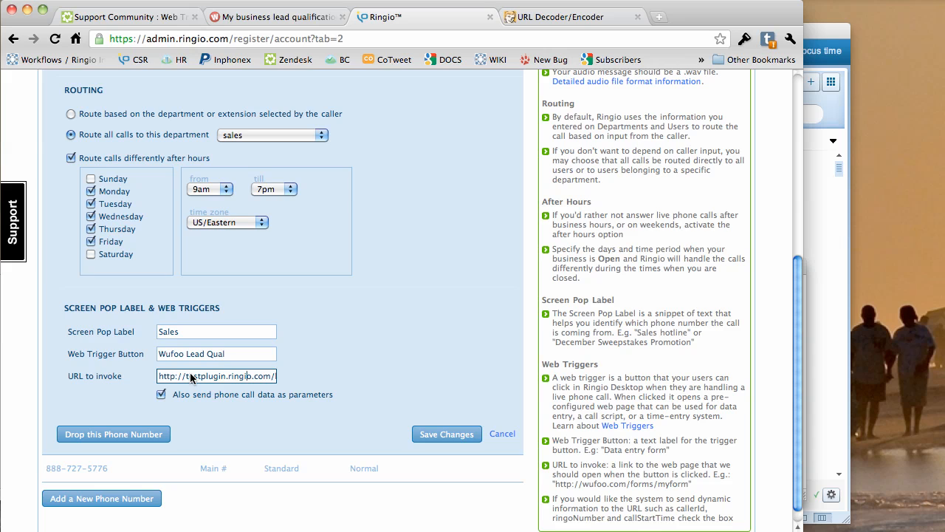
left_click(142, 16)
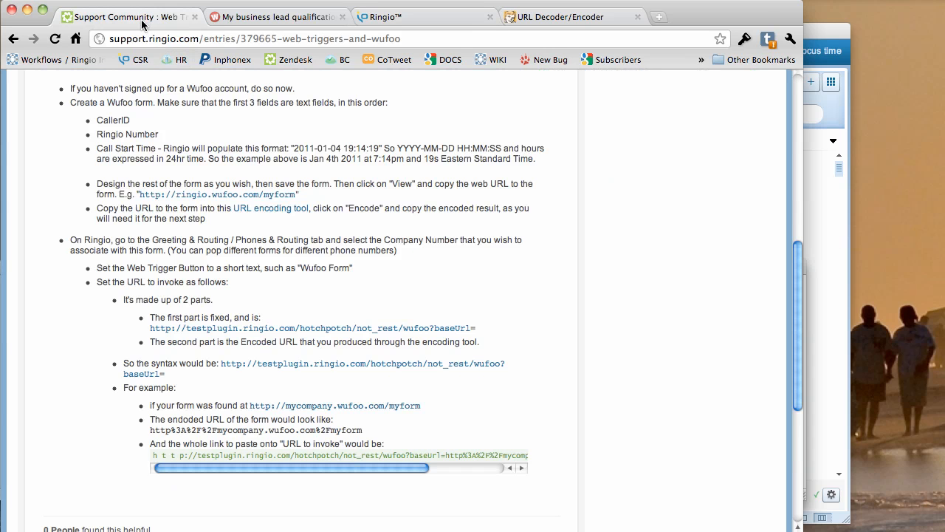
scroll(148, 246, "up", 2)
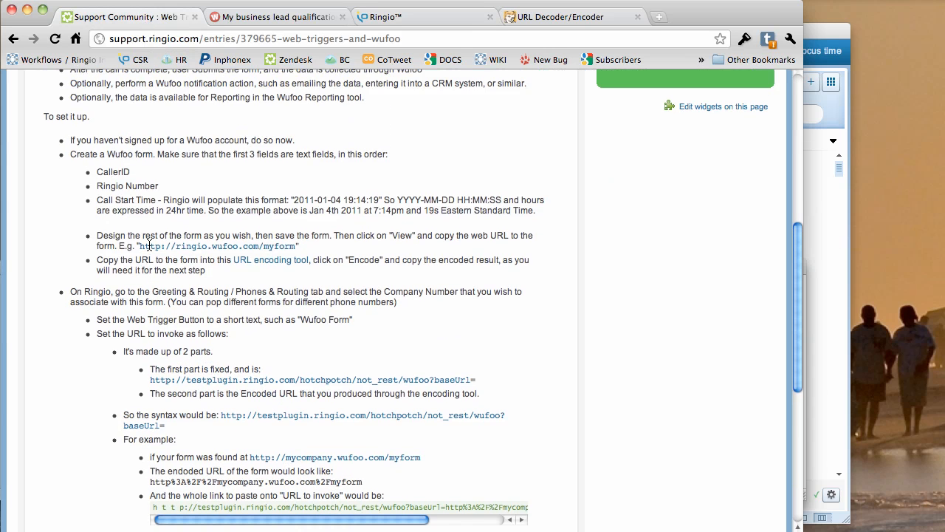
scroll(148, 246, "up", 5)
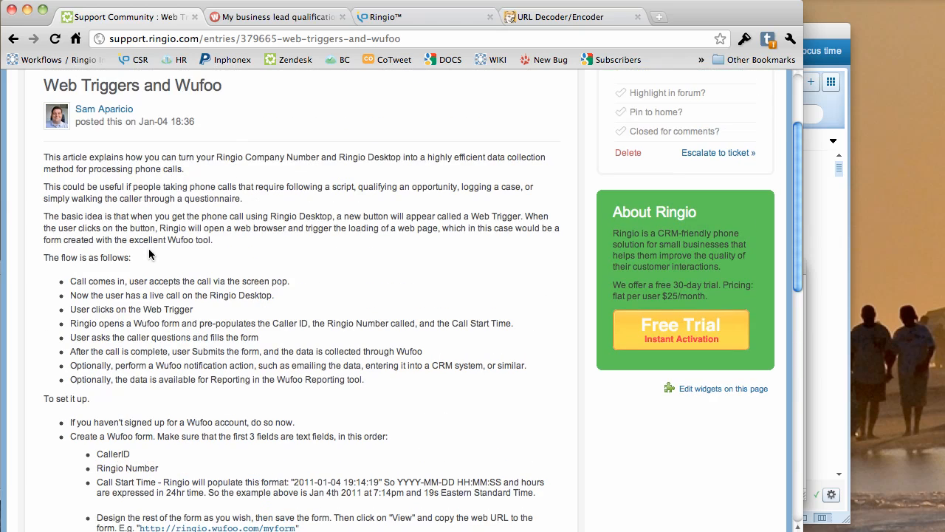
scroll(148, 255, "down", 4)
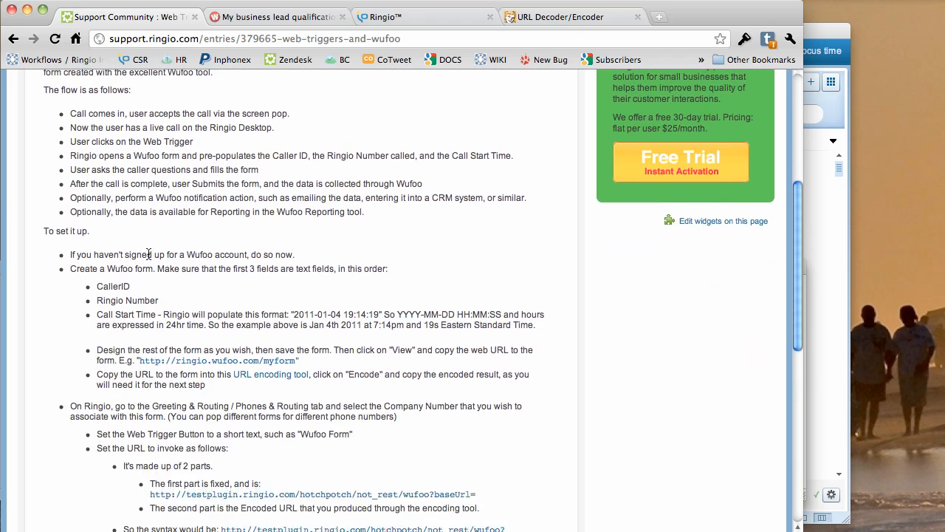
scroll(148, 258, "down", 1)
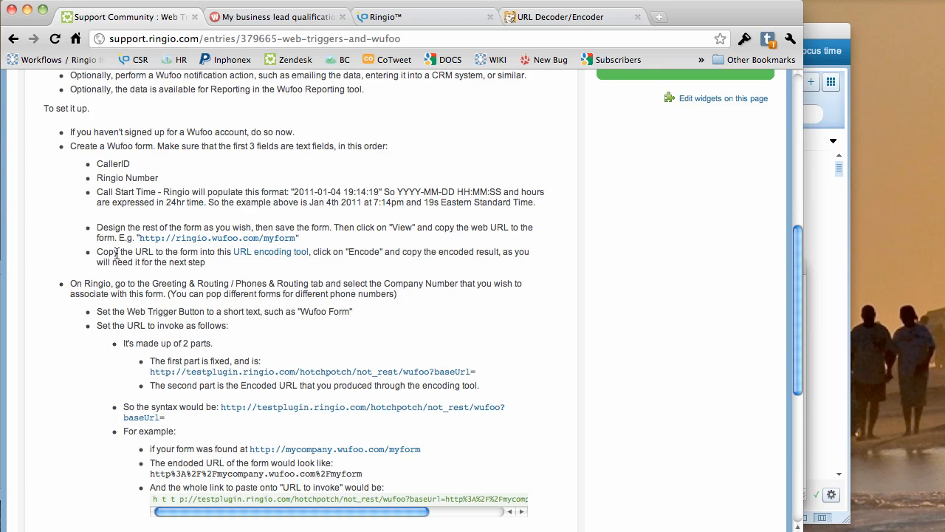
Compare the Wufoo form's web address with the form URL and helper script URL in the untitled 3 text notes
left_click(263, 18)
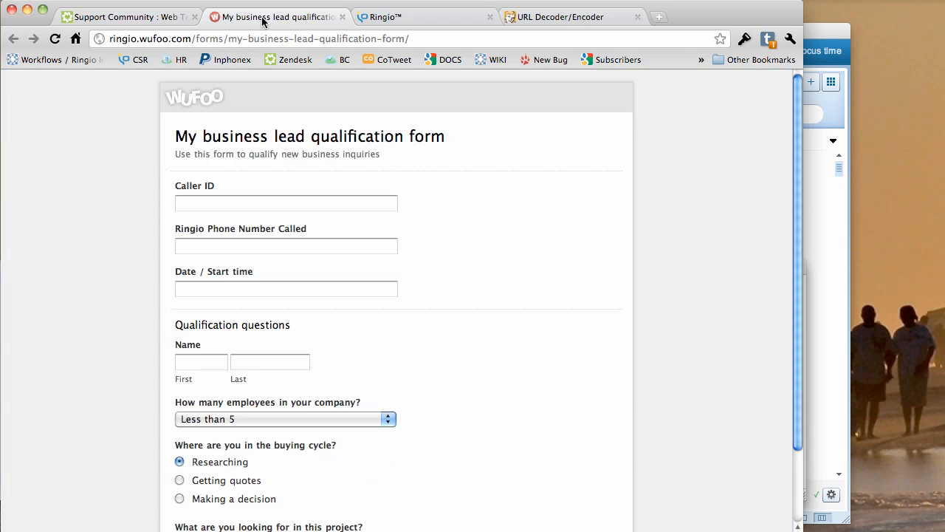
left_click(255, 38)
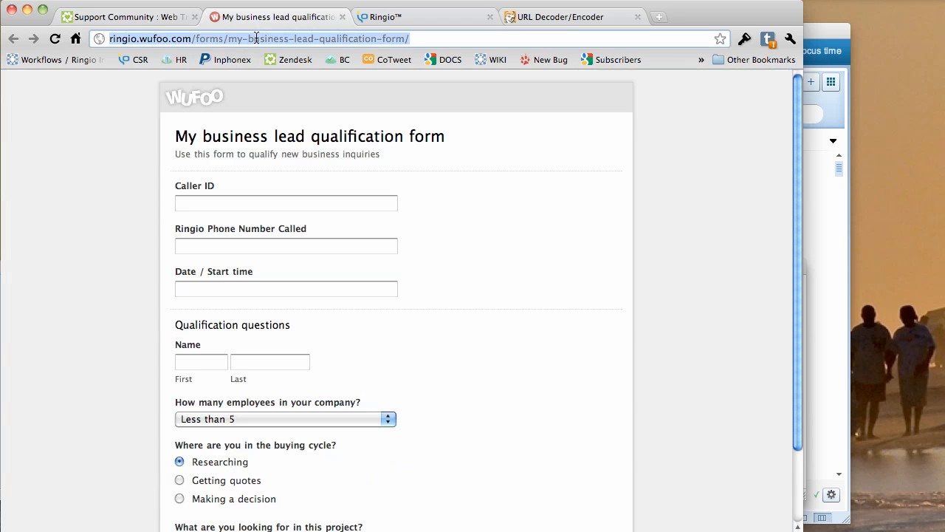
key("super+Tab")
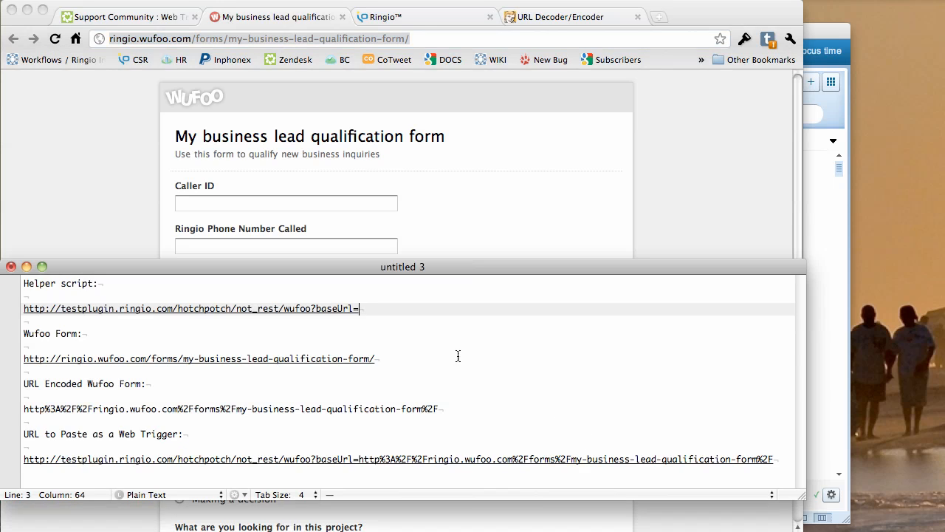
left_click_drag(383, 361, 27, 358)
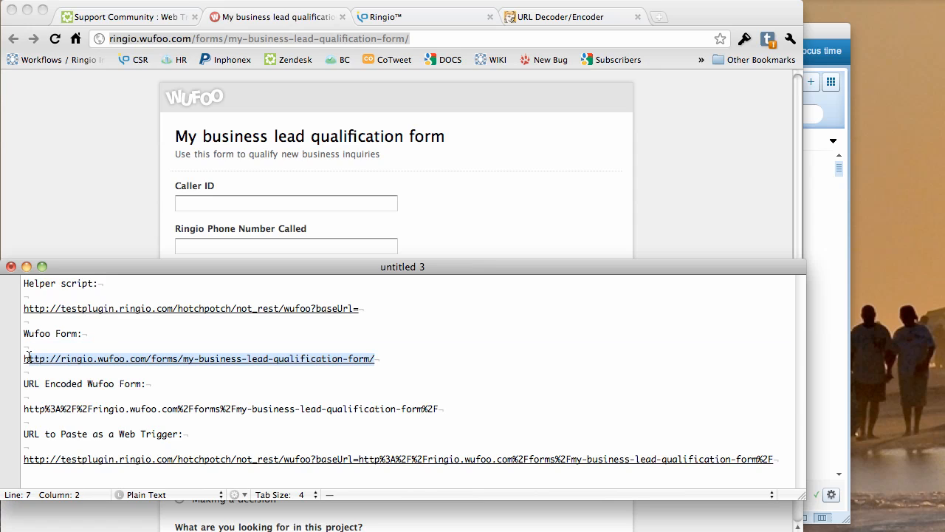
left_click(380, 309)
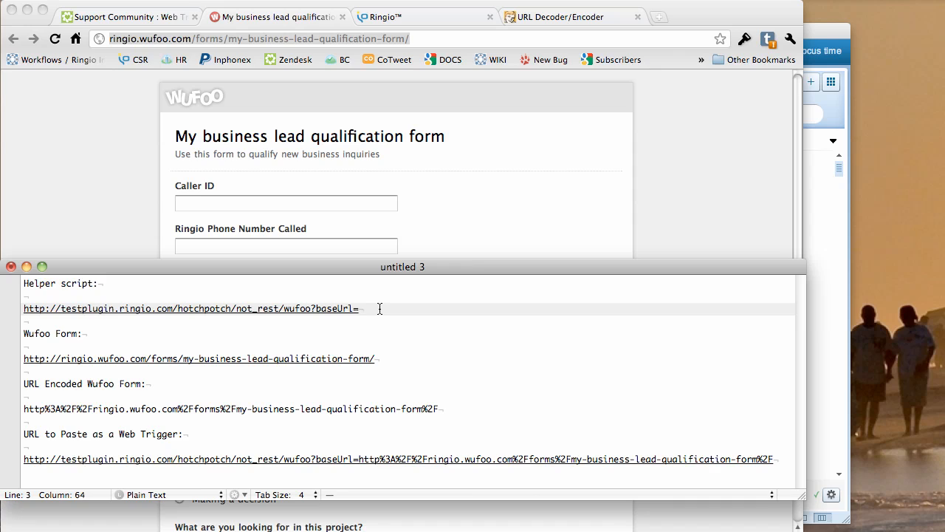
left_click_drag(380, 309, 159, 313)
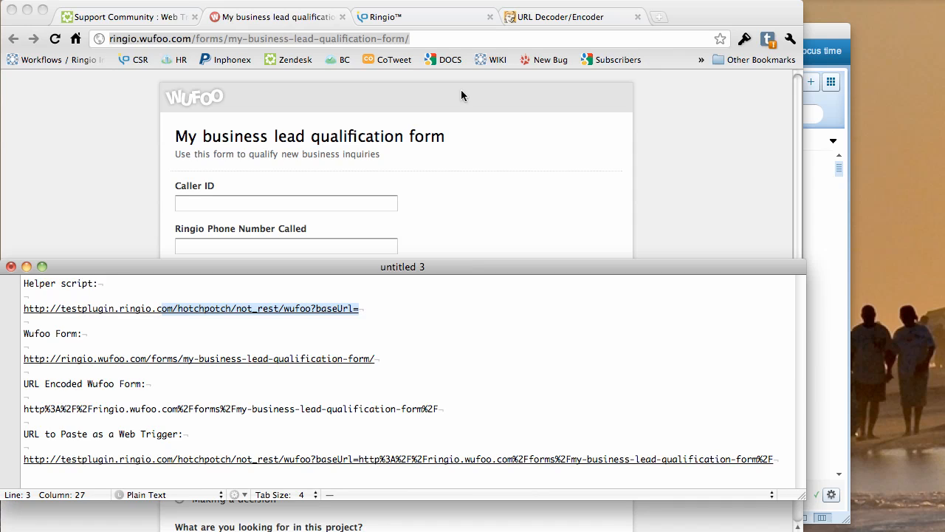
left_click(528, 18)
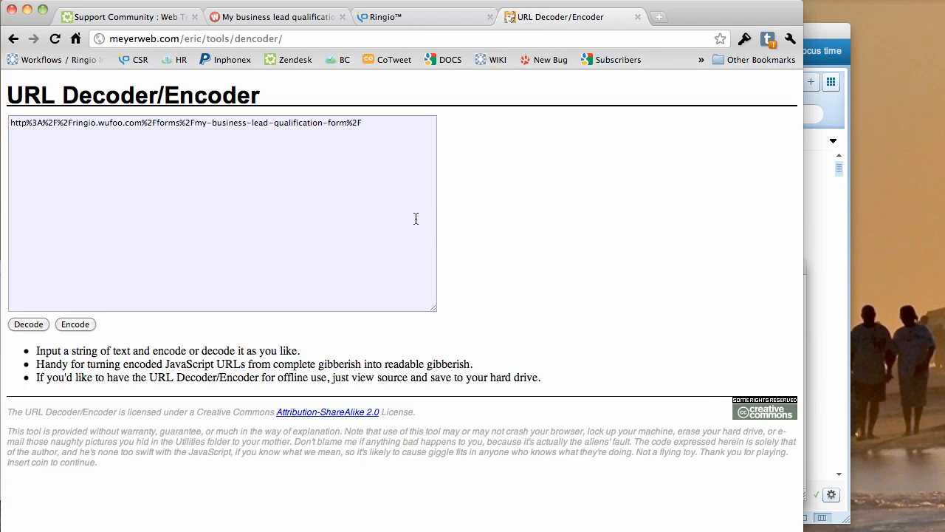
left_click(29, 325)
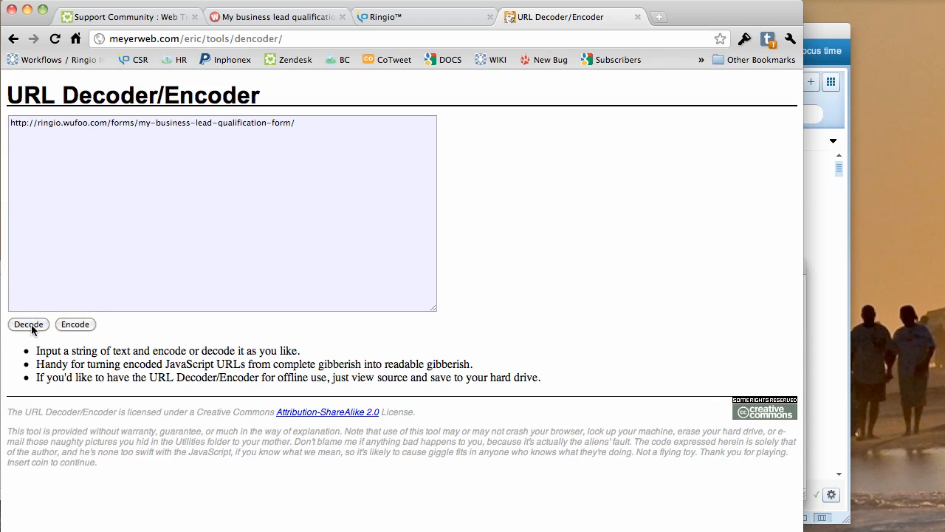
left_click(81, 326)
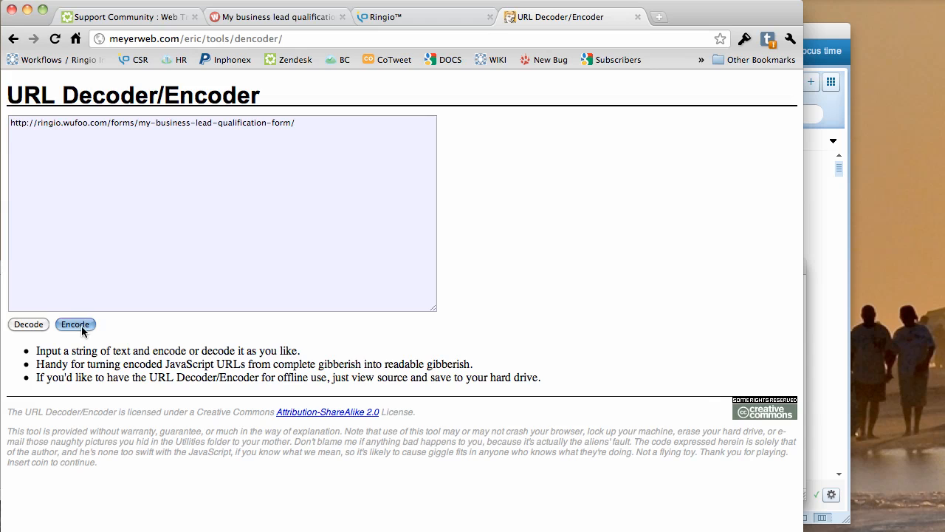
double_click(160, 122)
triple_click(160, 124)
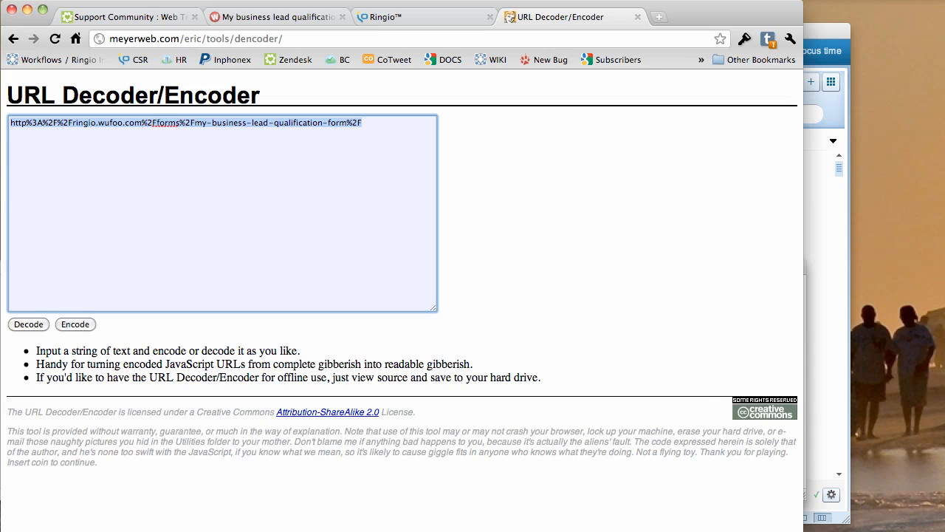
Inspect the helper script part and the encoded form part of the "URL to Paste as a Web Trigger" line in the text notes
key("super+Tab")
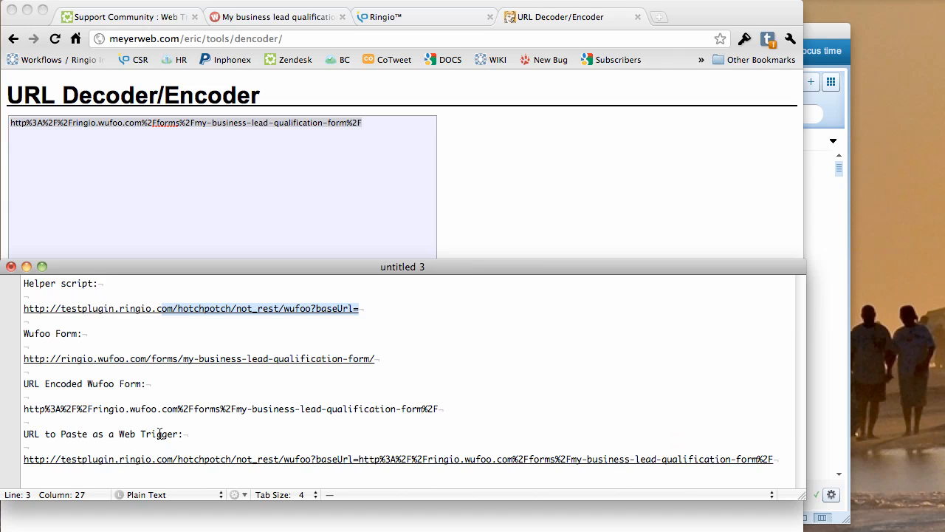
triple_click(30, 460)
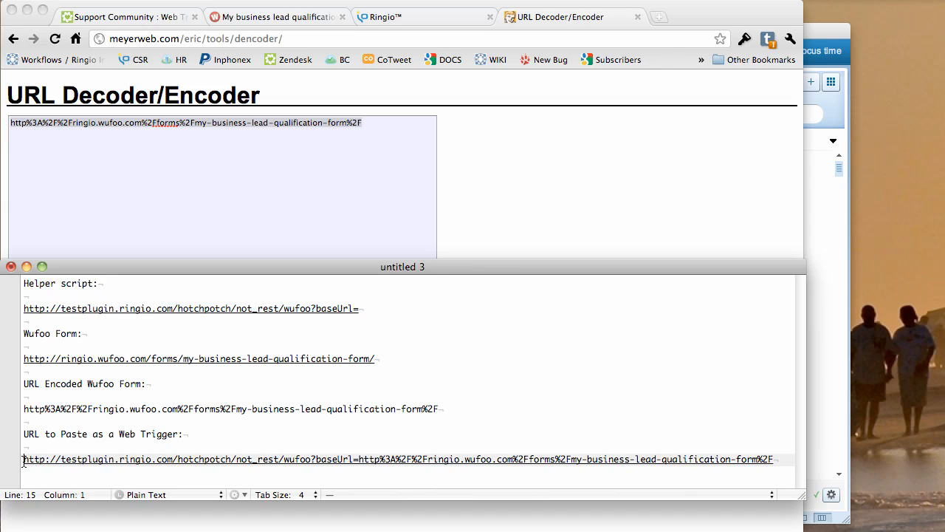
left_click(30, 459)
left_click_drag(30, 459, 357, 462)
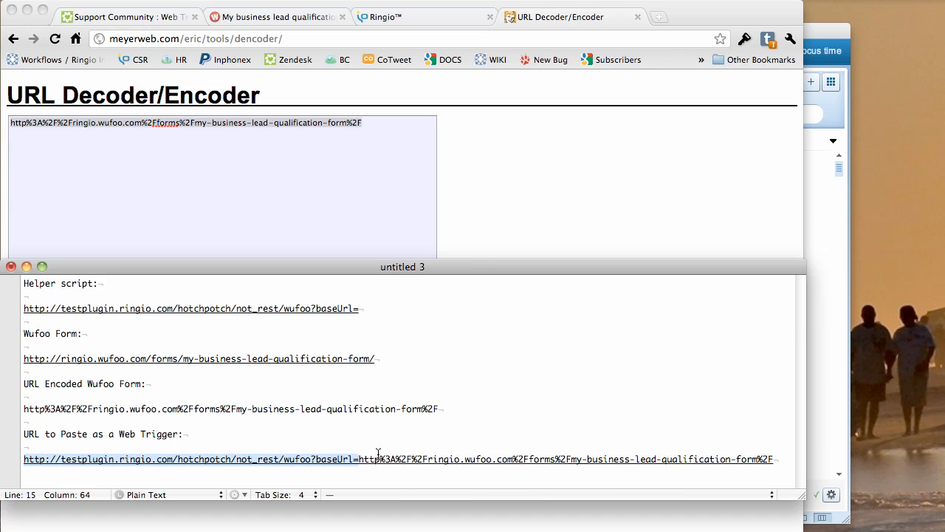
left_click_drag(359, 458, 775, 459)
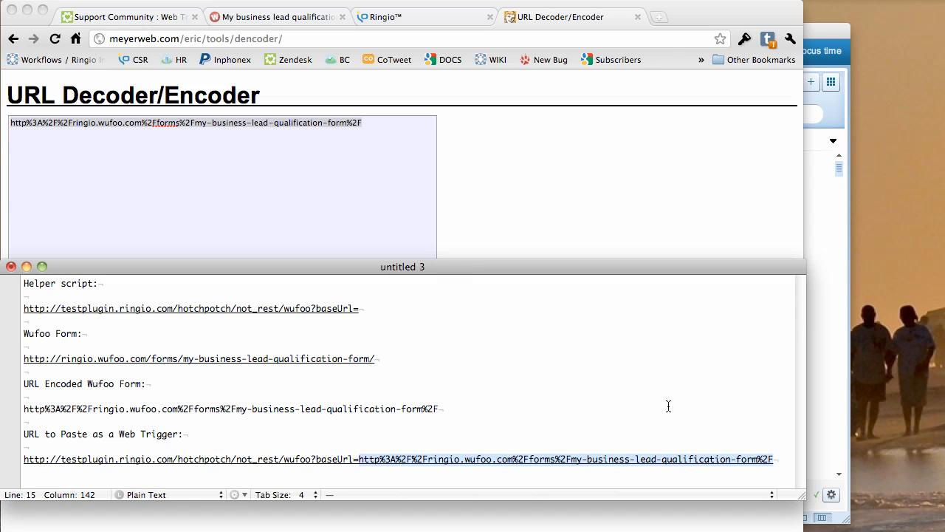
Return to the Ringio admin settings and select the whole URL to invoke for the Wufoo Lead Qual trigger
left_click(418, 17)
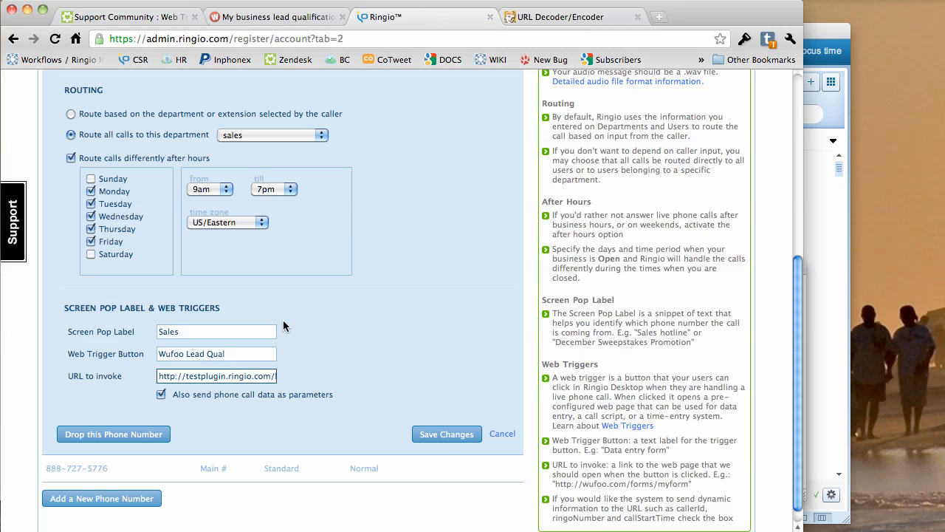
left_click_drag(160, 380, 285, 379)
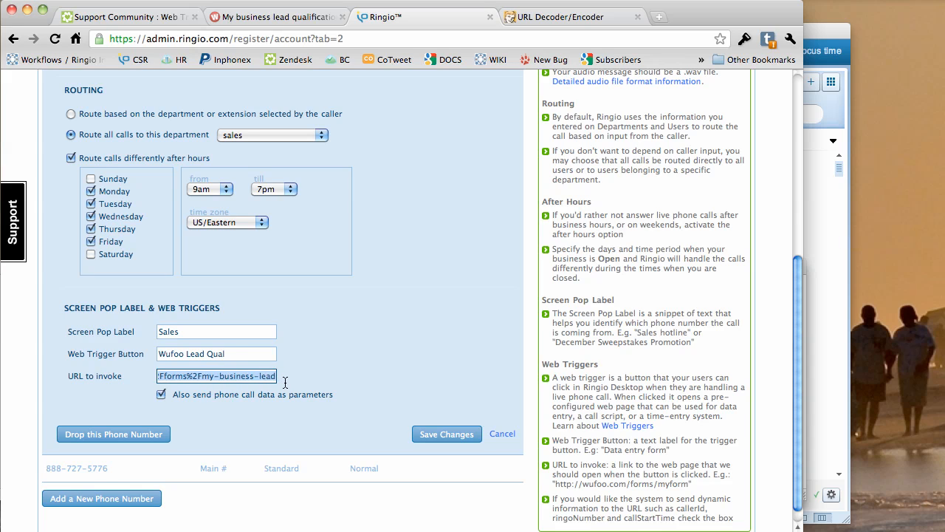